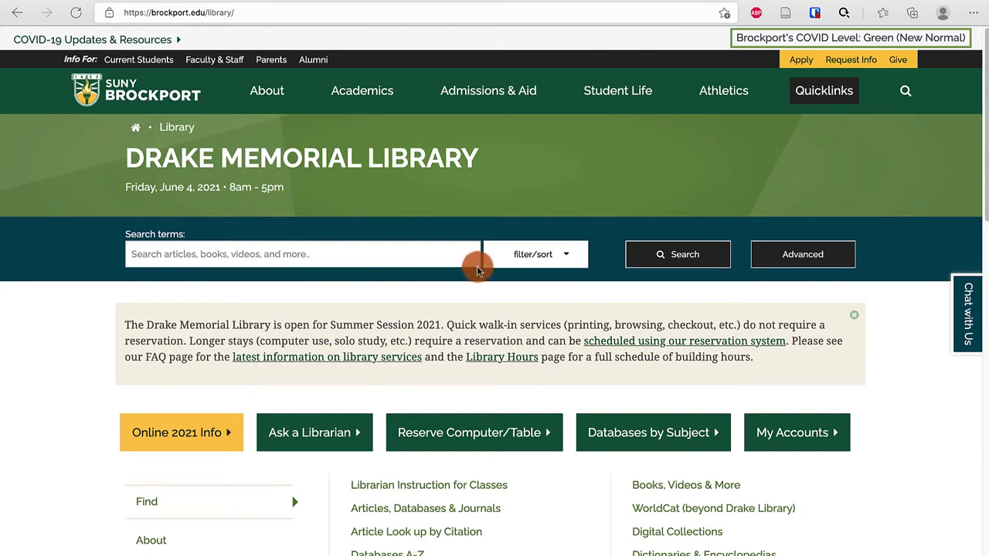
- Search 'psychology of sustainability' limited to peer-reviewed scholarly articles from the last ten years
click(288, 254)
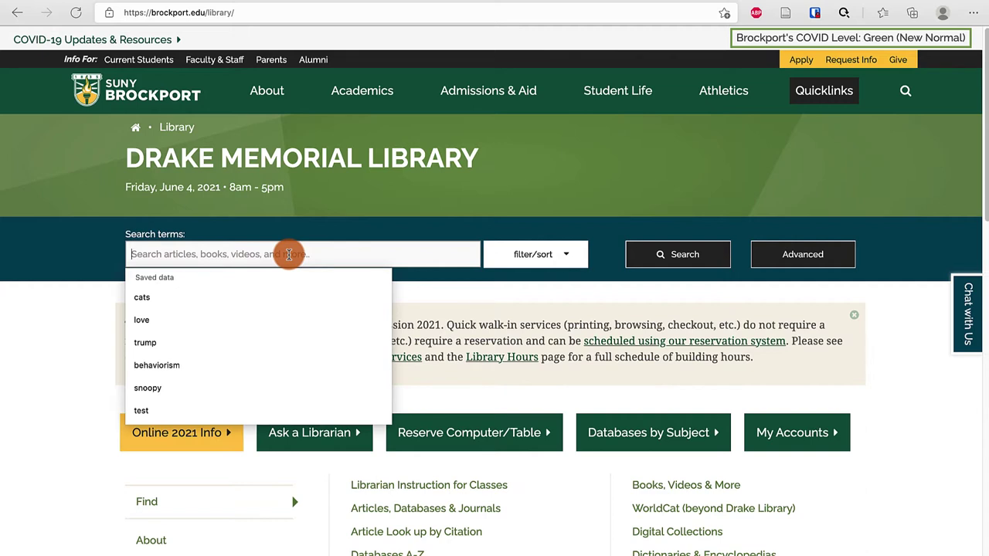
text(psychology of sustainability)
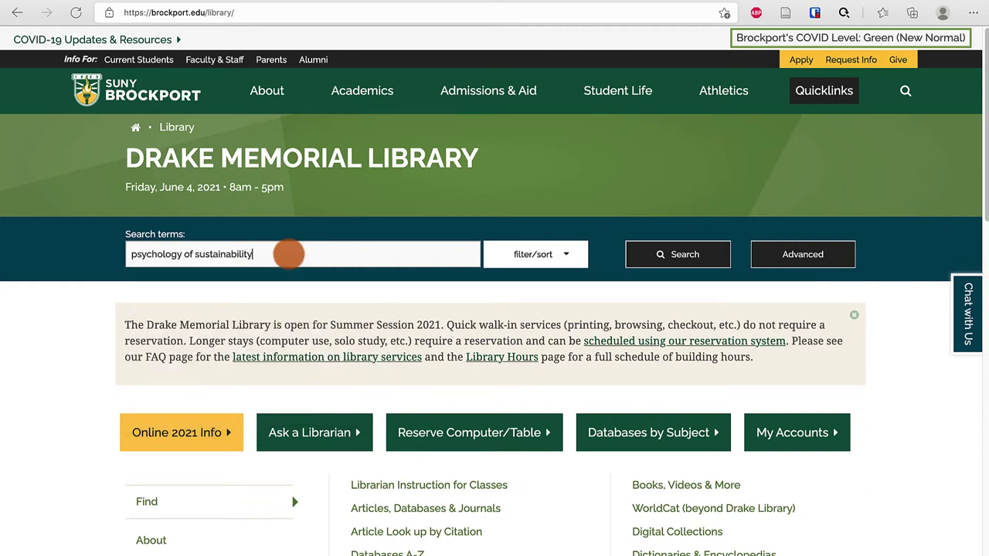
click(525, 263)
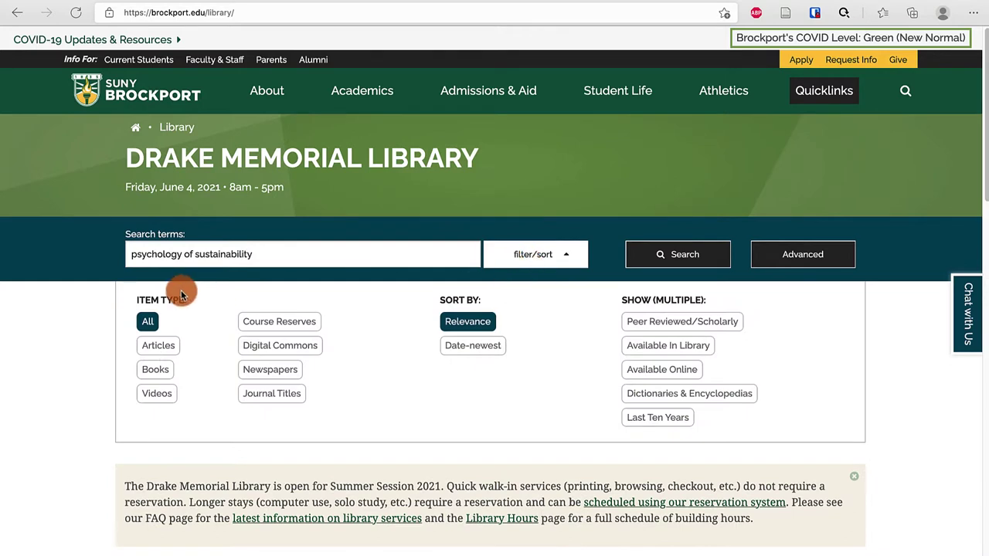
click(177, 348)
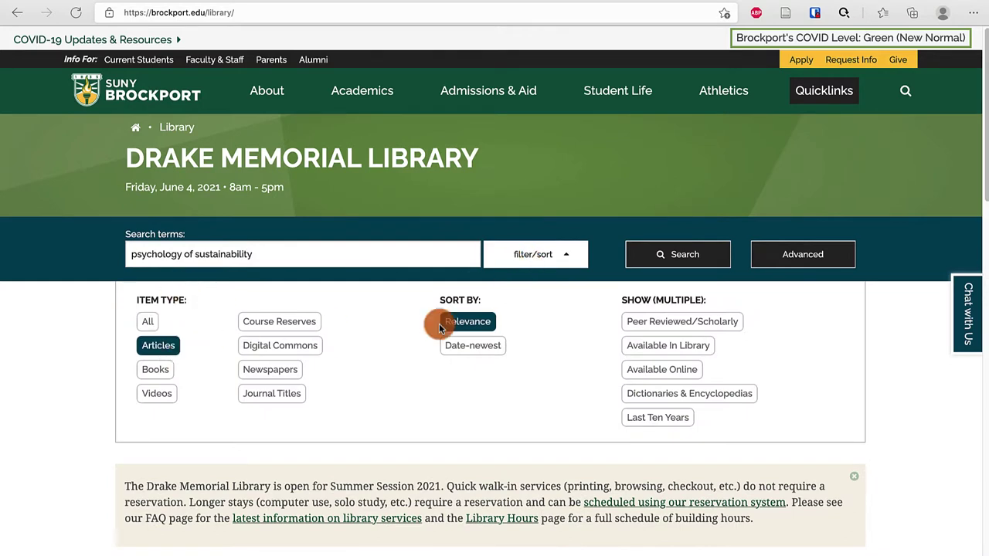
click(696, 319)
click(673, 425)
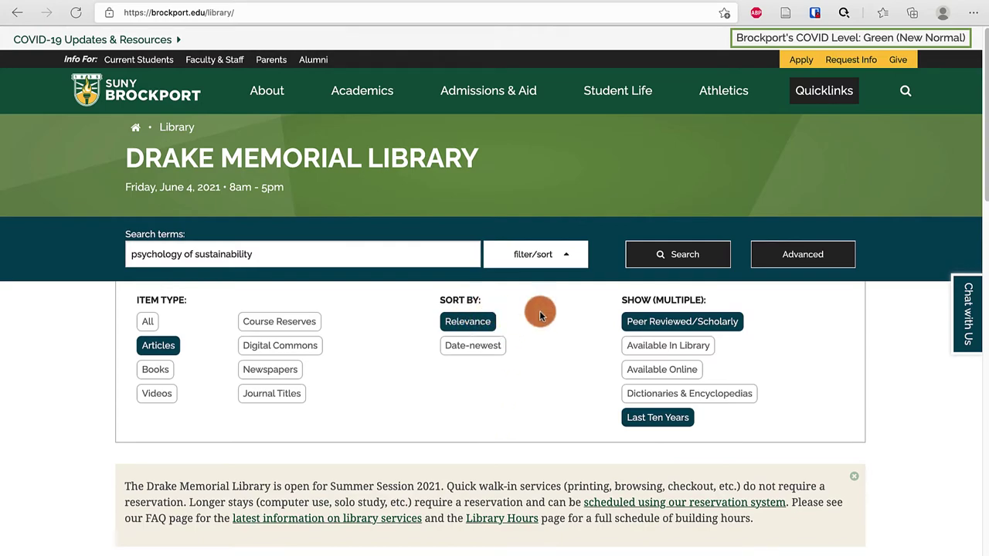
click(660, 258)
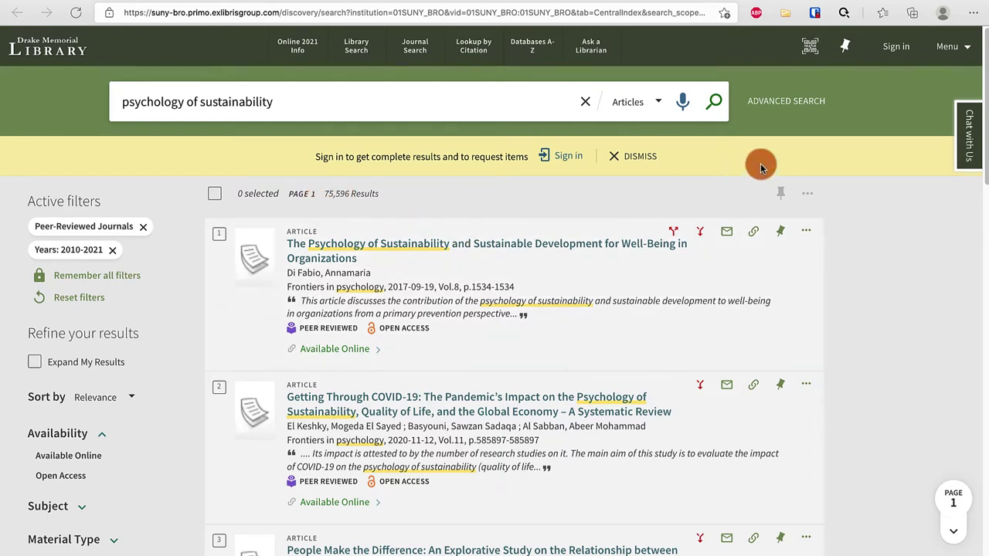
- In Advanced Search, add 'libraries' as a second search term line
click(786, 101)
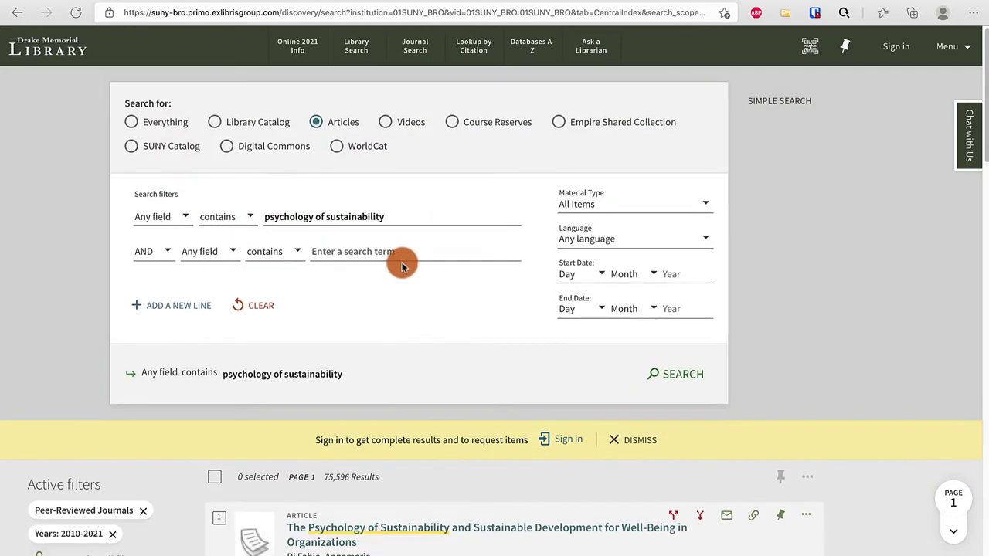
click(343, 255)
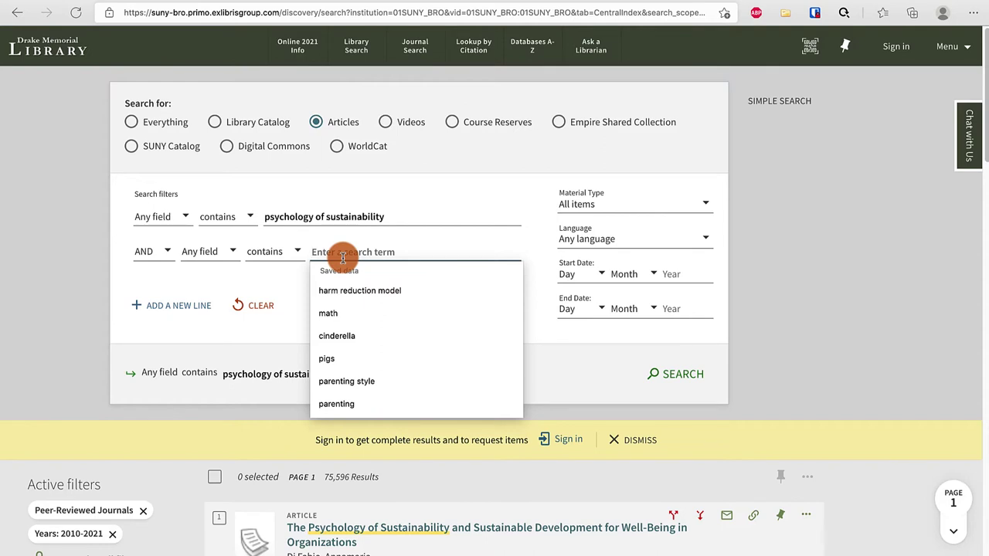
text(librarie)
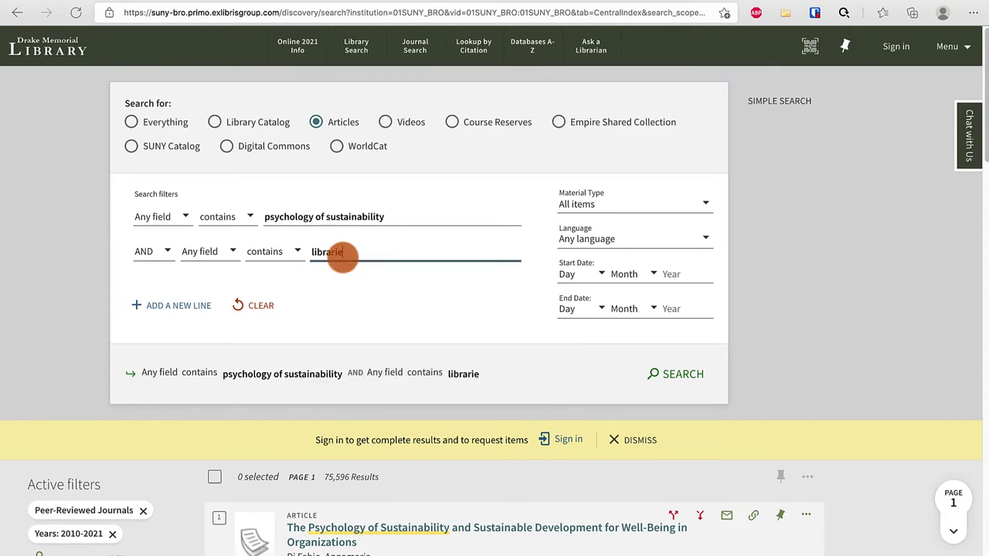
text(s)
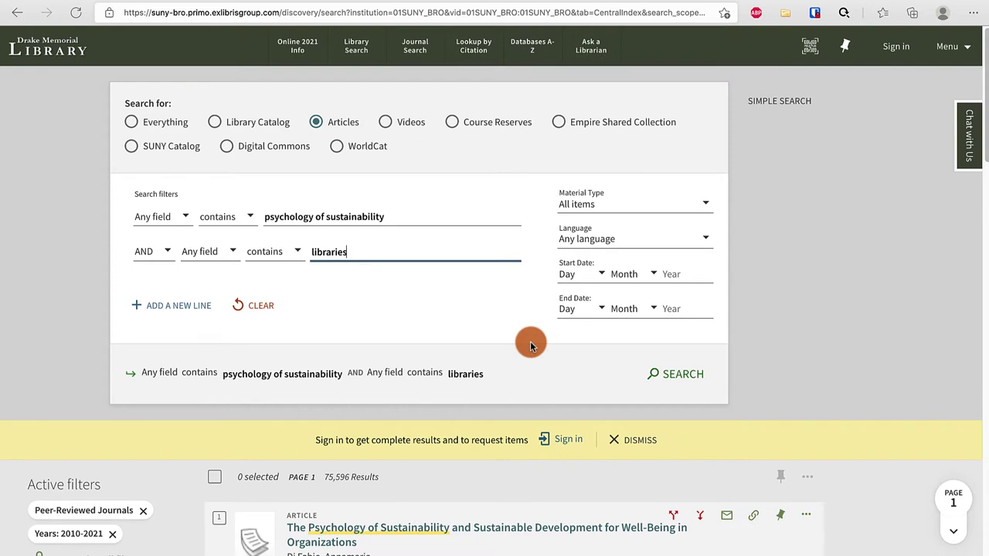
- Set Language to English and the start year to 2011, then run the search
click(635, 238)
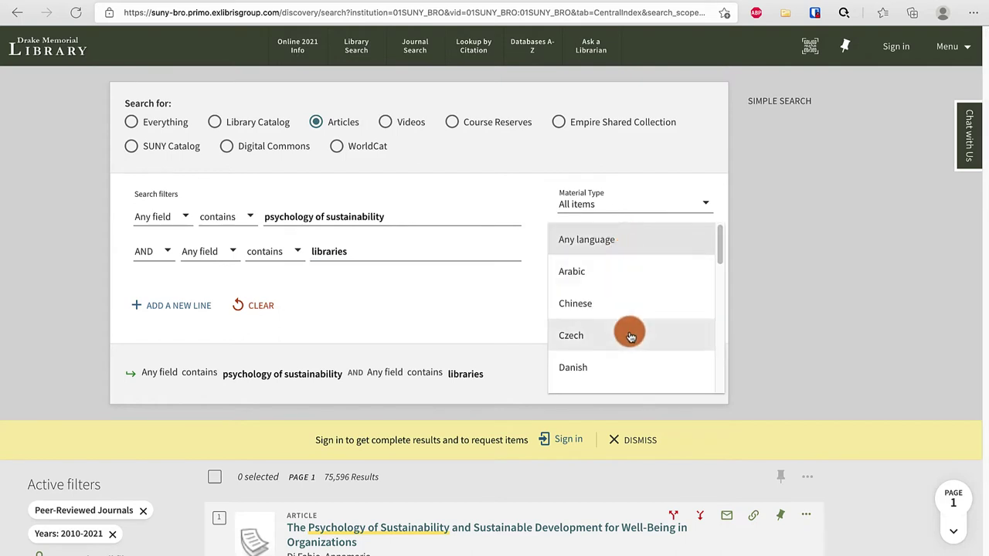
scroll(631, 336, down, 3)
click(618, 339)
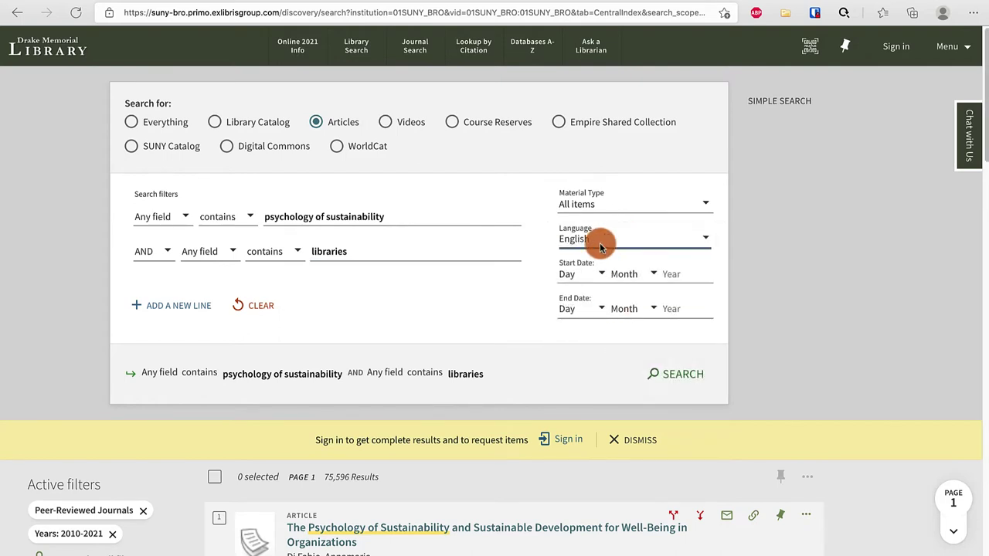
click(671, 275)
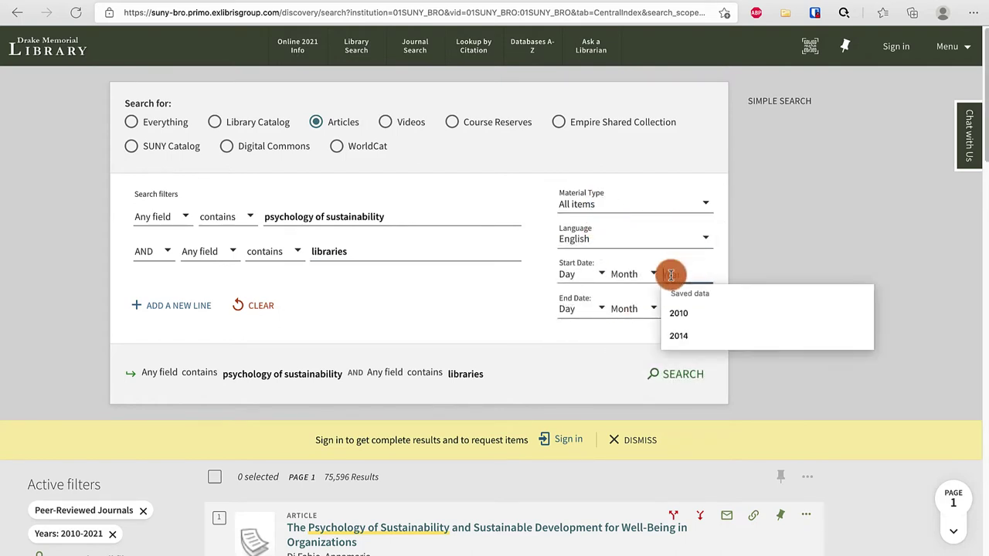
text(2011)
click(753, 293)
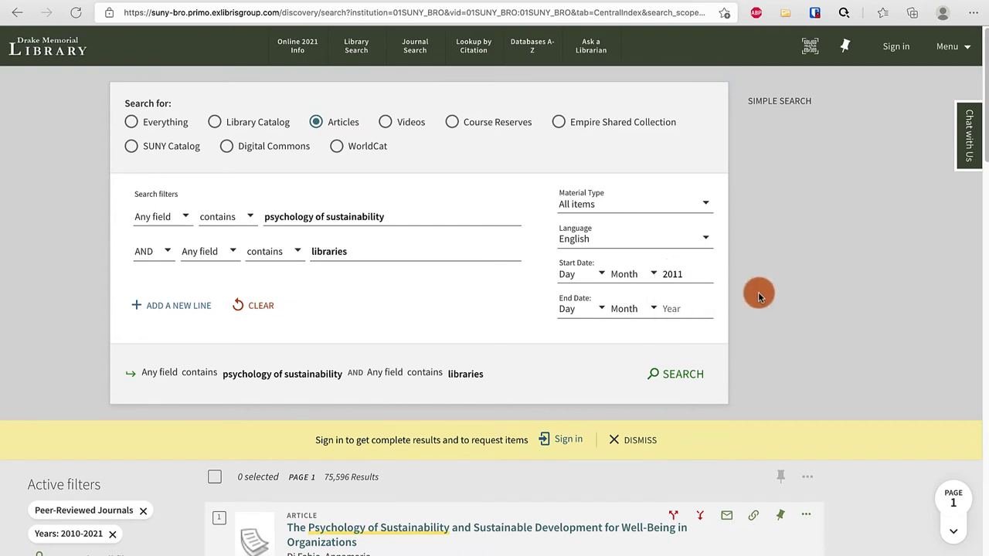
click(673, 376)
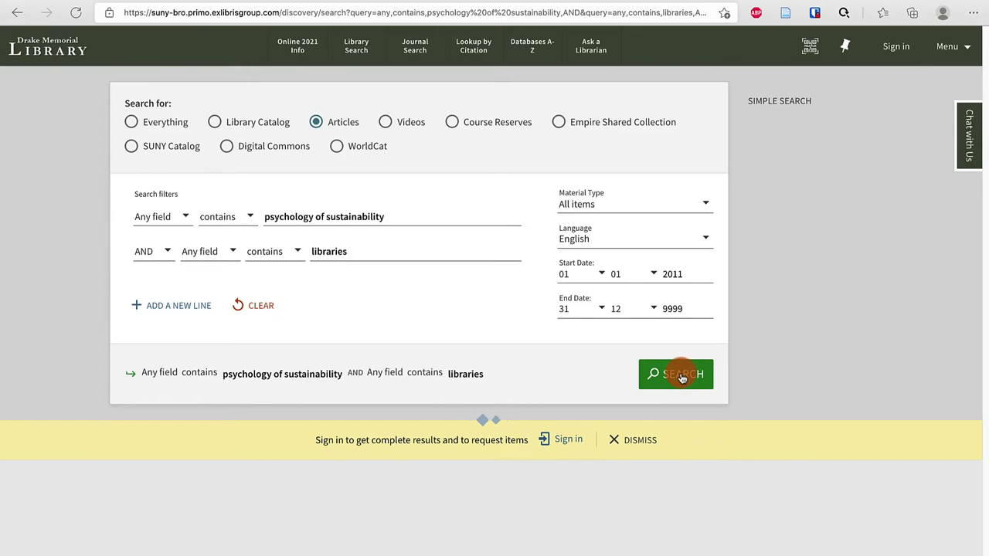
- Apply the Peer-Reviewed Journals facet and lock it with Remember all filters
scroll(535, 447, down, 5)
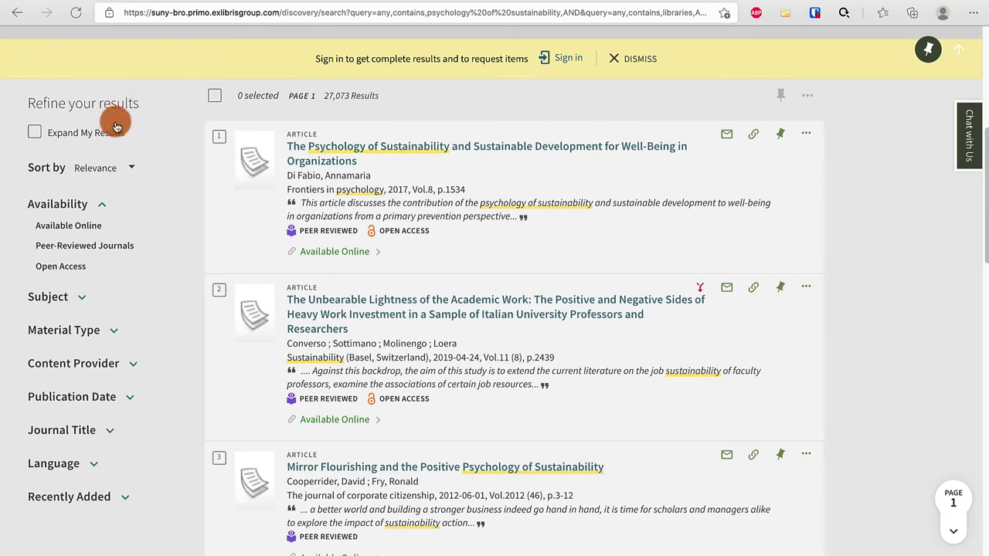
click(46, 248)
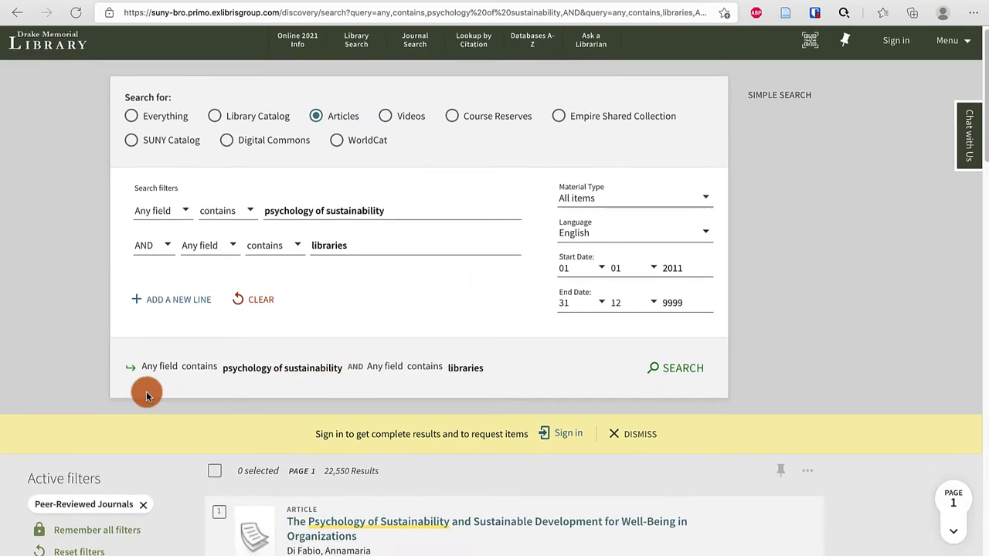
scroll(153, 402, down, 3)
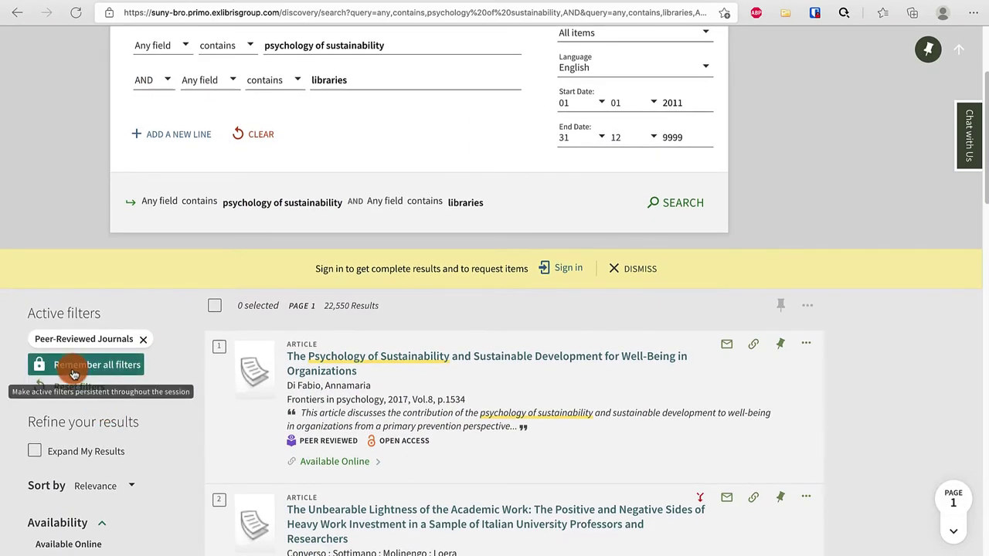
click(69, 364)
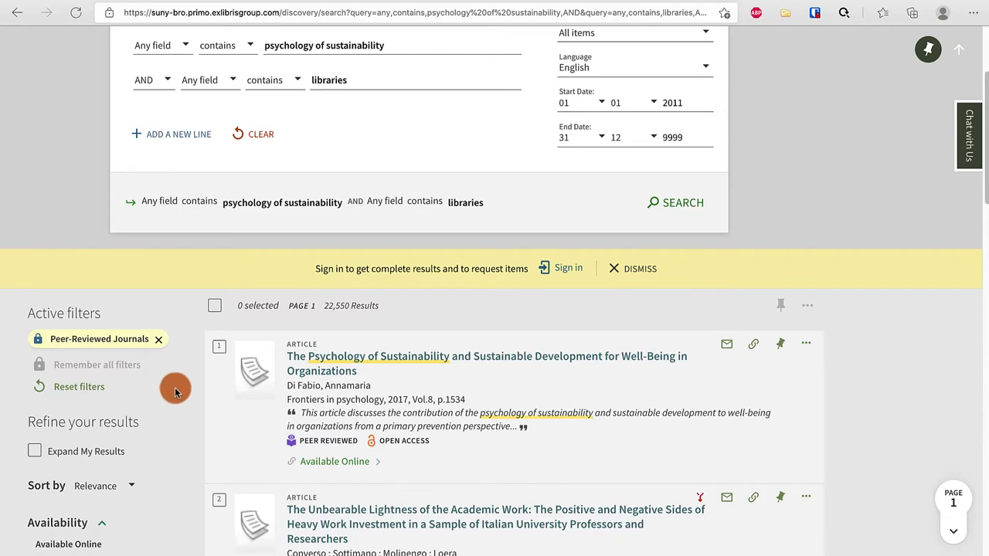
scroll(175, 387, down, 3)
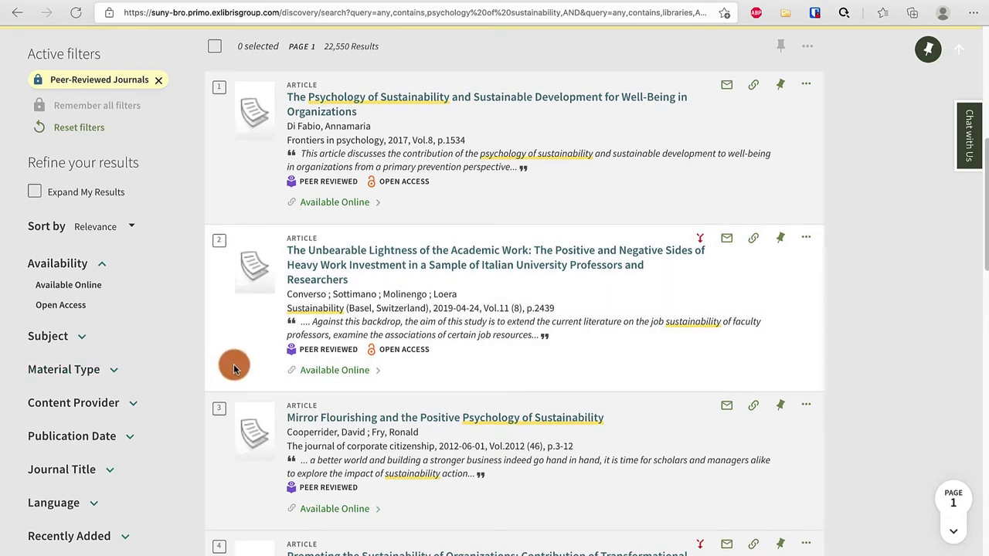
- Open result 3's record and follow its EBSCOhost Business Source Complete full-text link
click(376, 418)
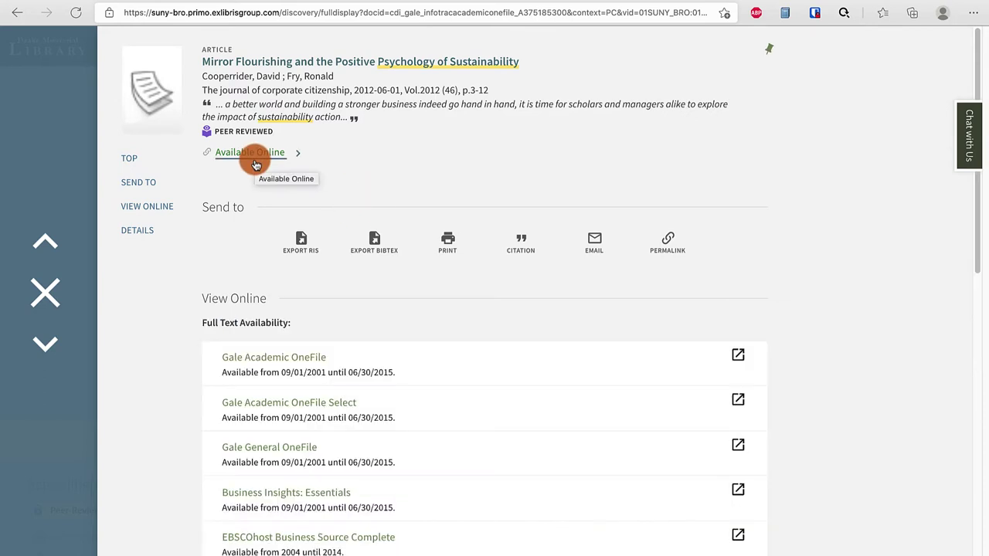
scroll(310, 305, down, 2)
scroll(315, 320, up, 1)
scroll(316, 309, down, 1)
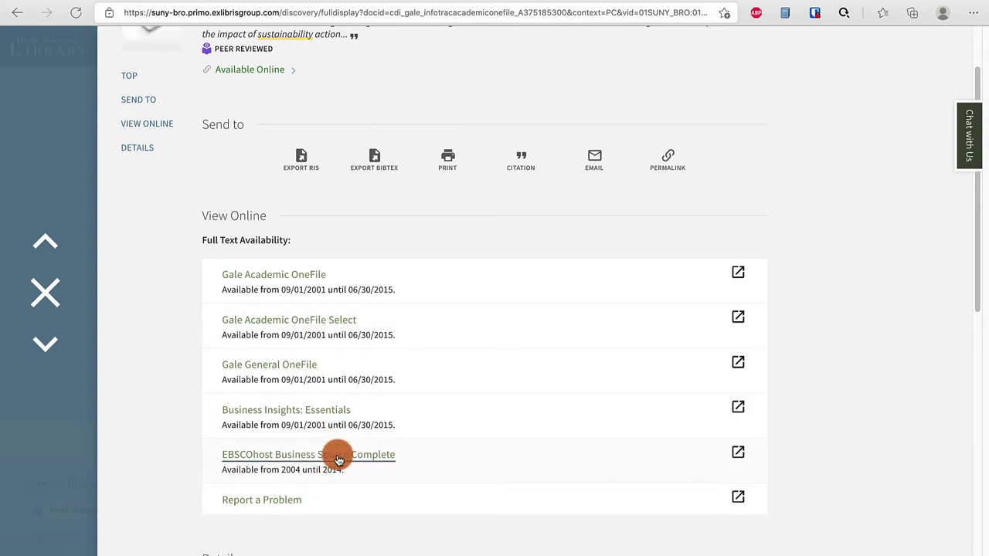
click(335, 455)
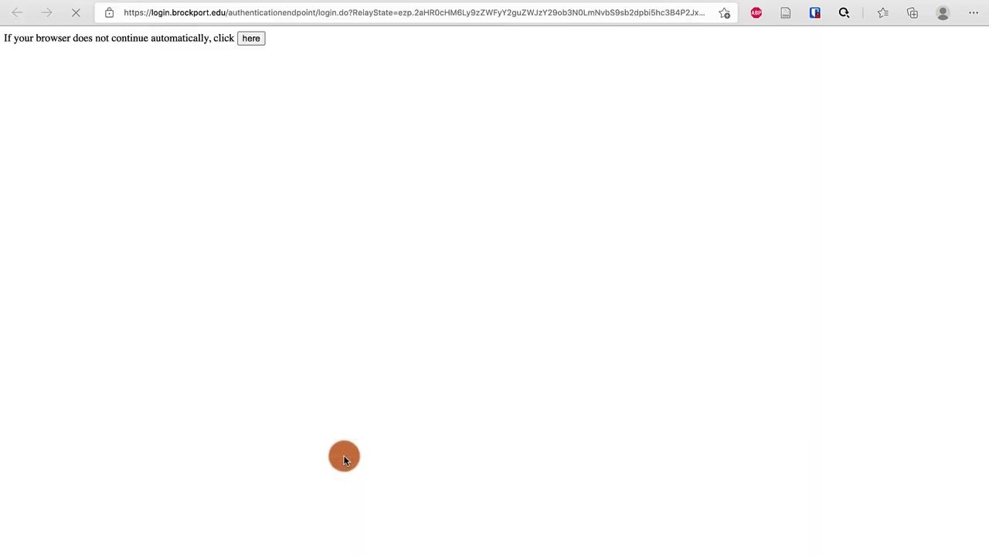
- Sign in with the NetID, open PDF Full Text, and toggle the tools sidebar closed and back open
click(406, 201)
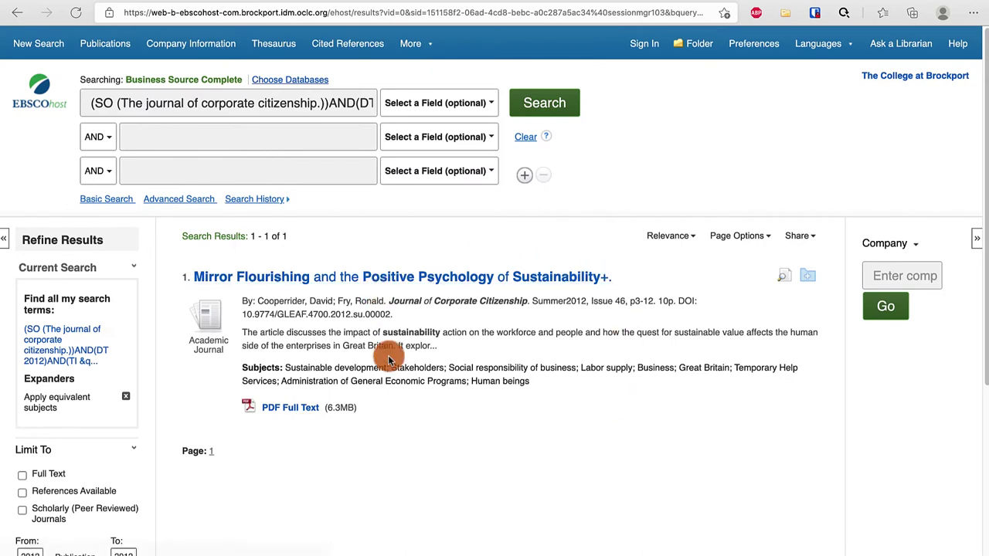
click(289, 407)
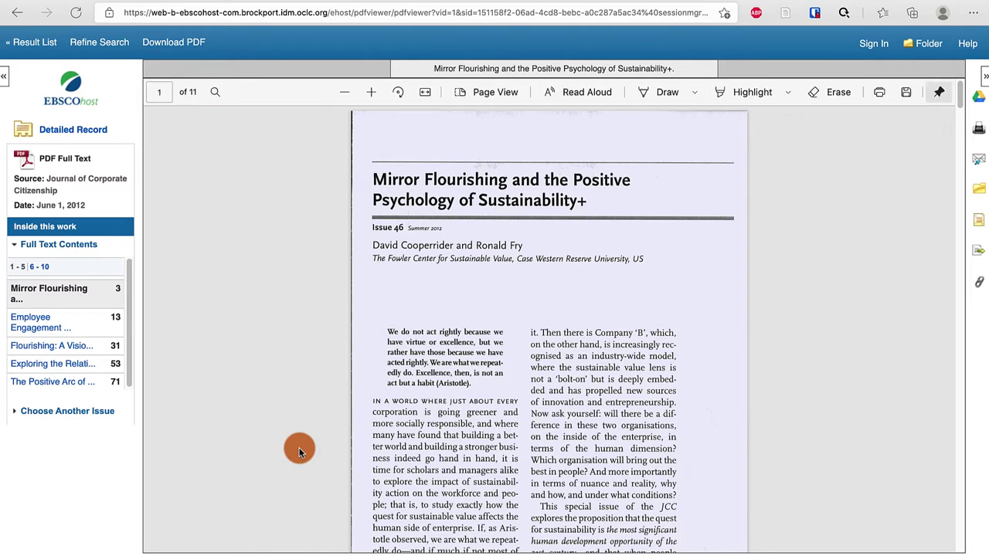
click(984, 75)
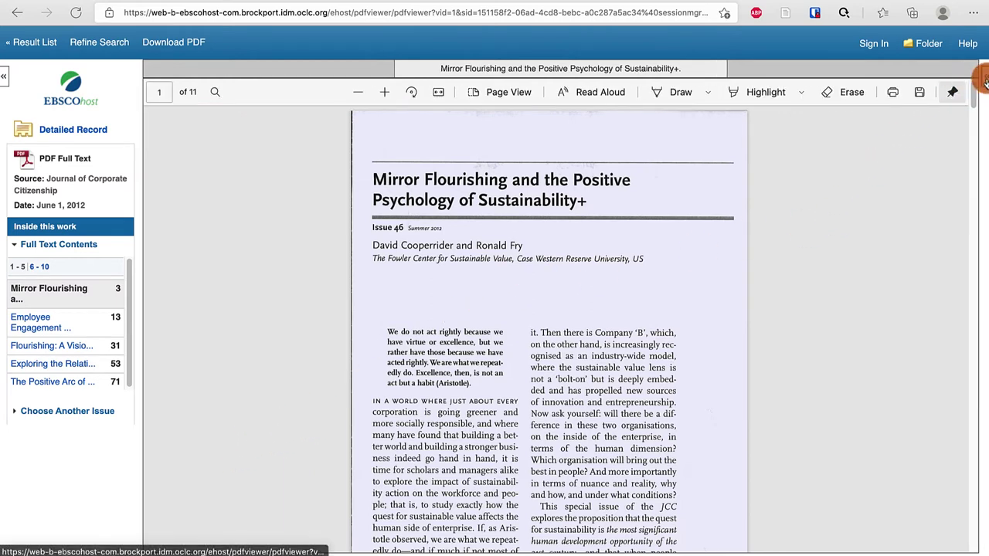
click(984, 76)
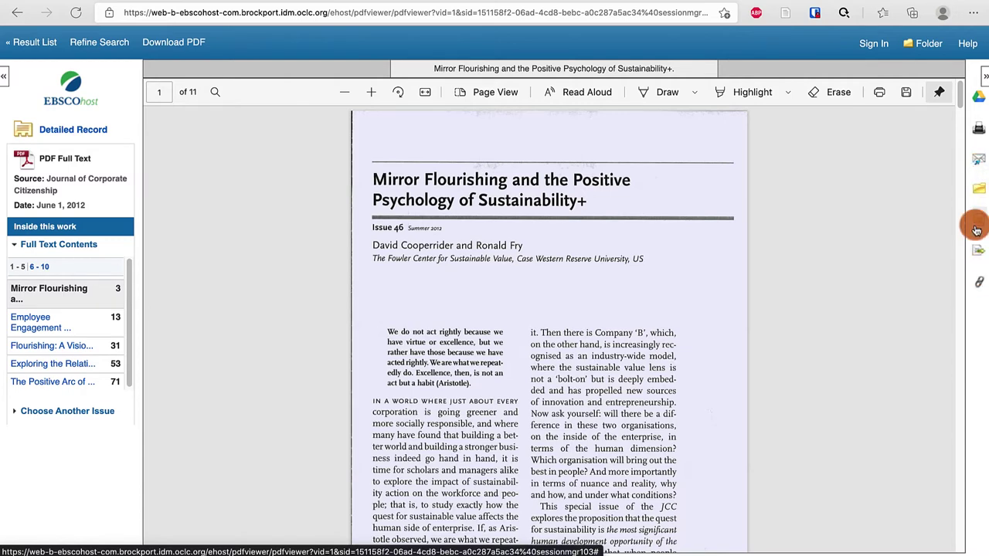
- View the article's APA citation, select its title, and select the permalink URL
click(976, 230)
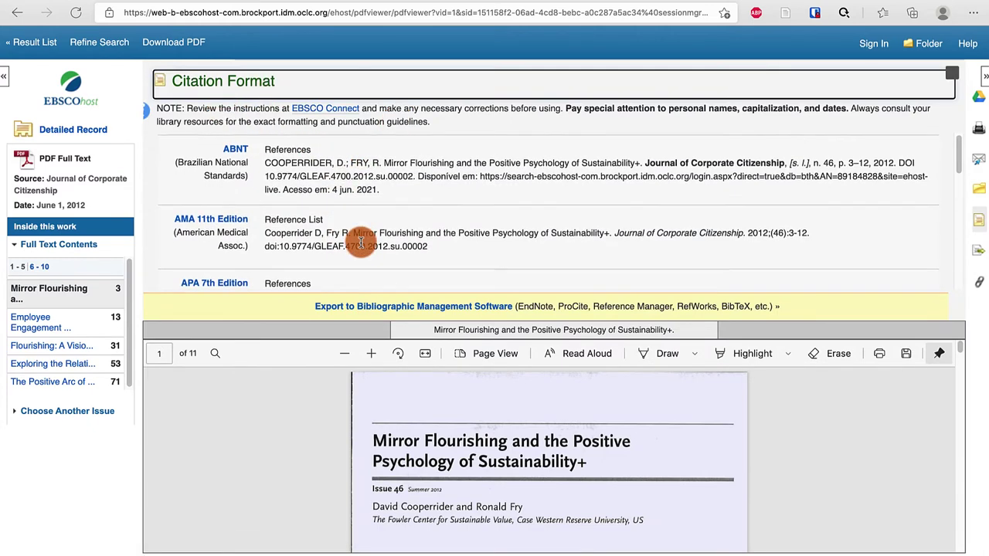
scroll(360, 243, down, 5)
scroll(360, 242, up, 3)
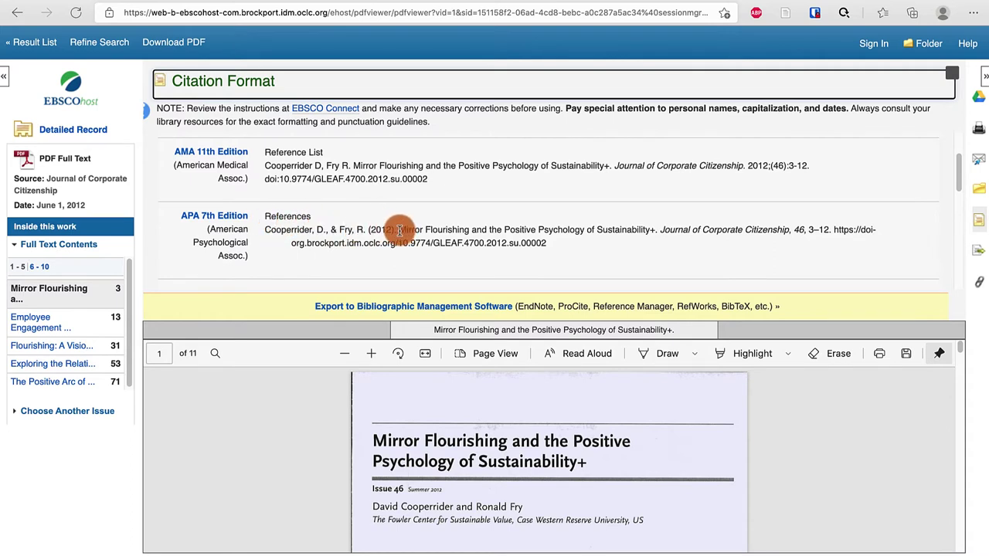
drag(400, 229, 656, 230)
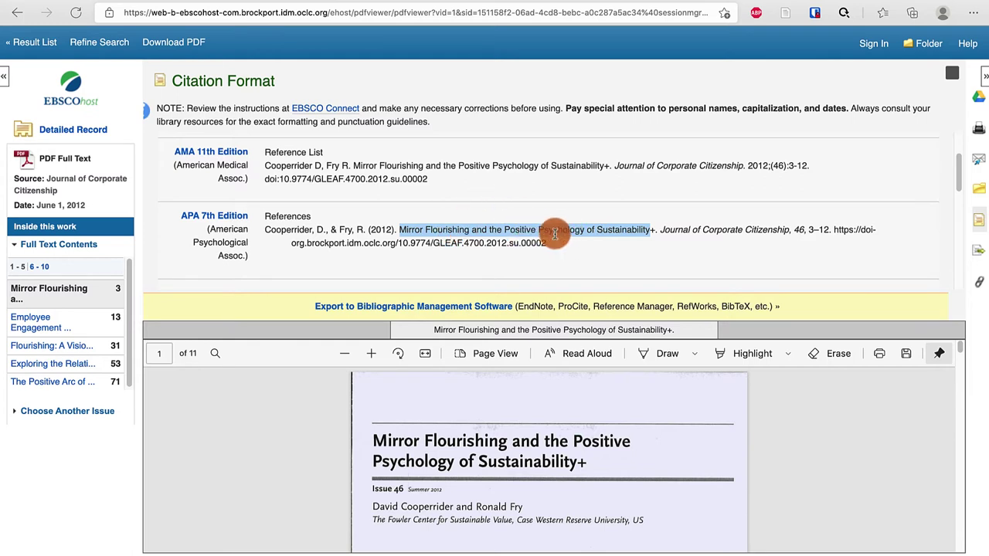
click(979, 283)
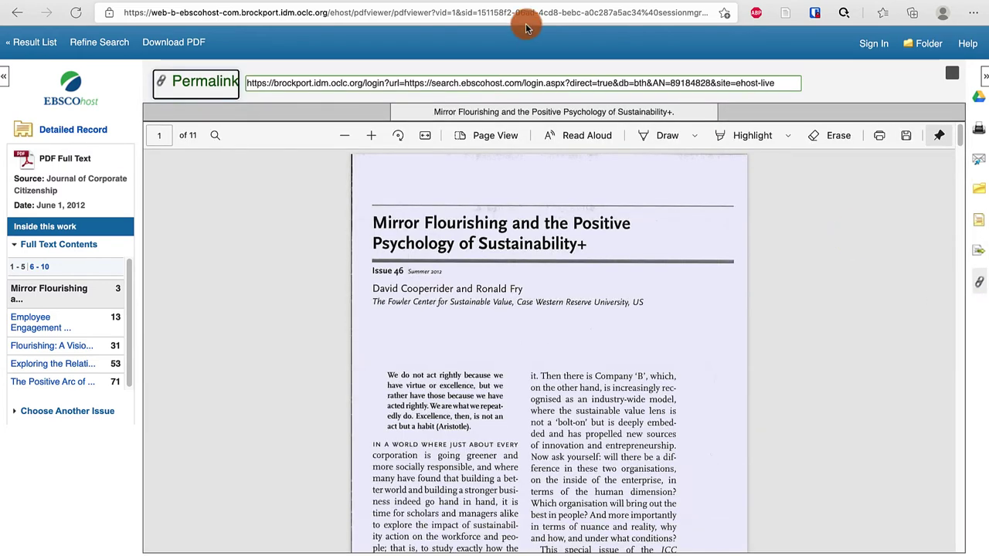
click(337, 75)
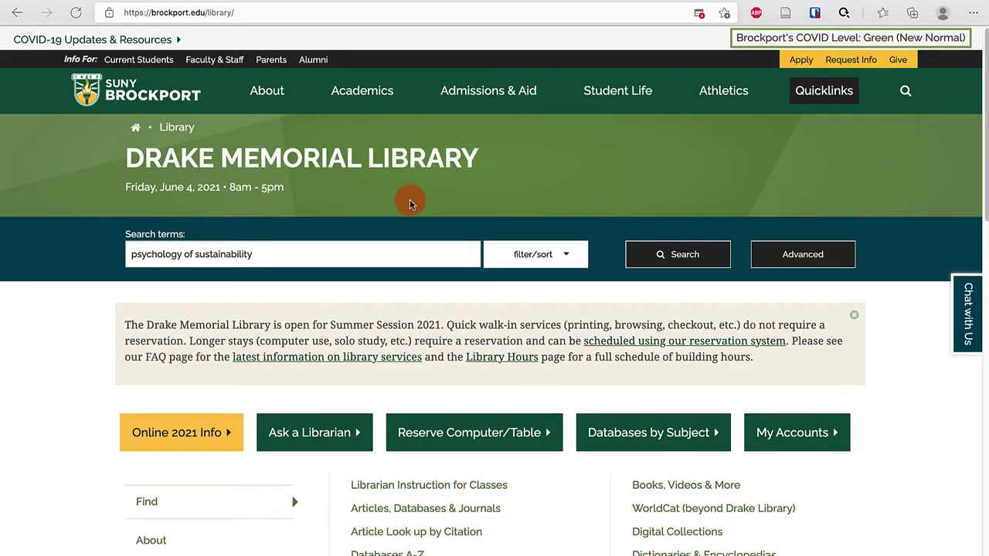
- Go through Databases by Subject, then Psychology, to the PsycINFO advanced search
click(636, 432)
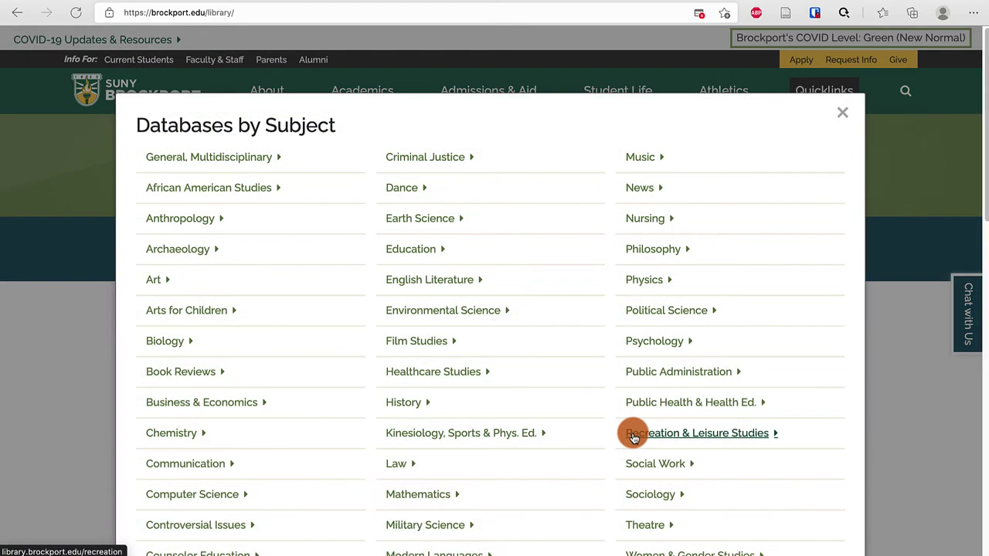
click(637, 343)
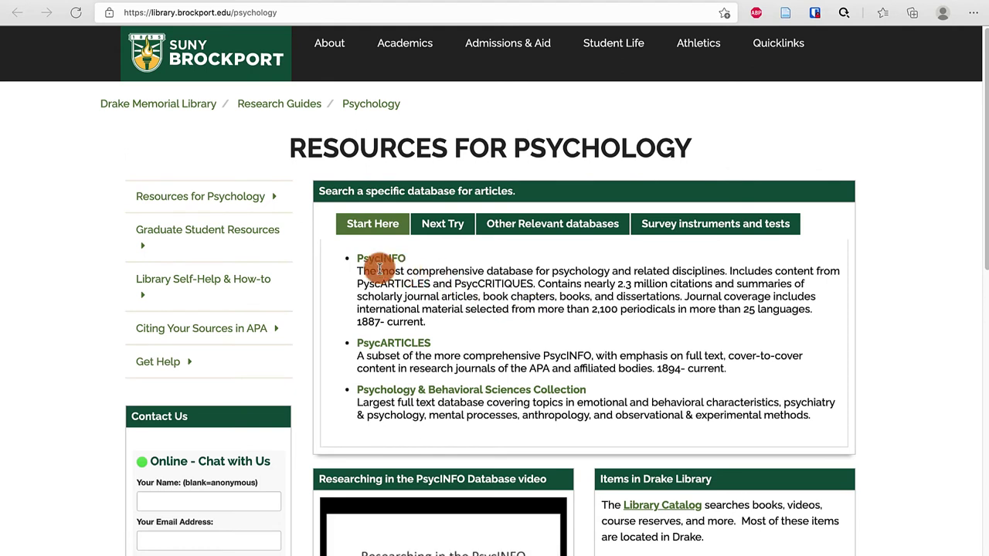
click(380, 261)
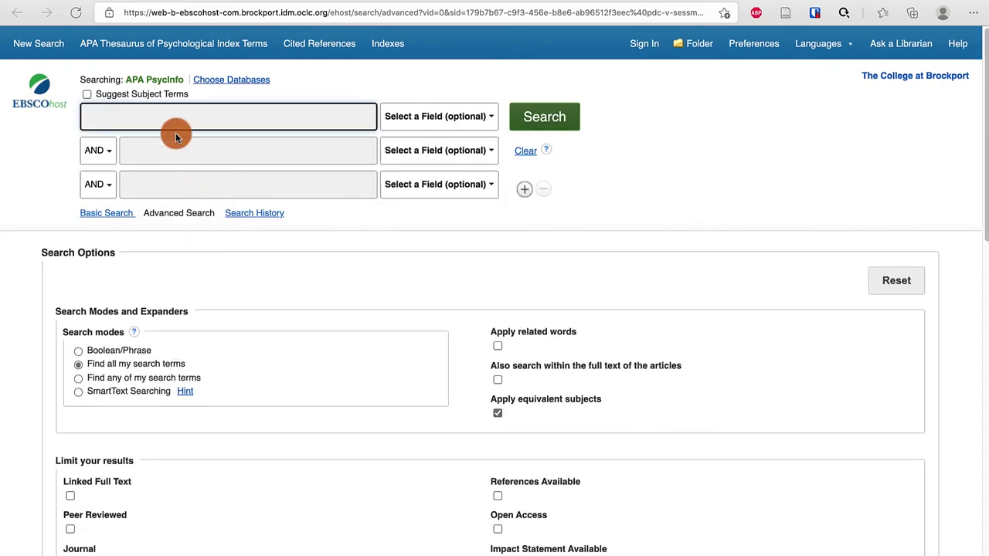
- Enter 'sustainability' and 'libraries' as the two search terms
text(Sustaina)
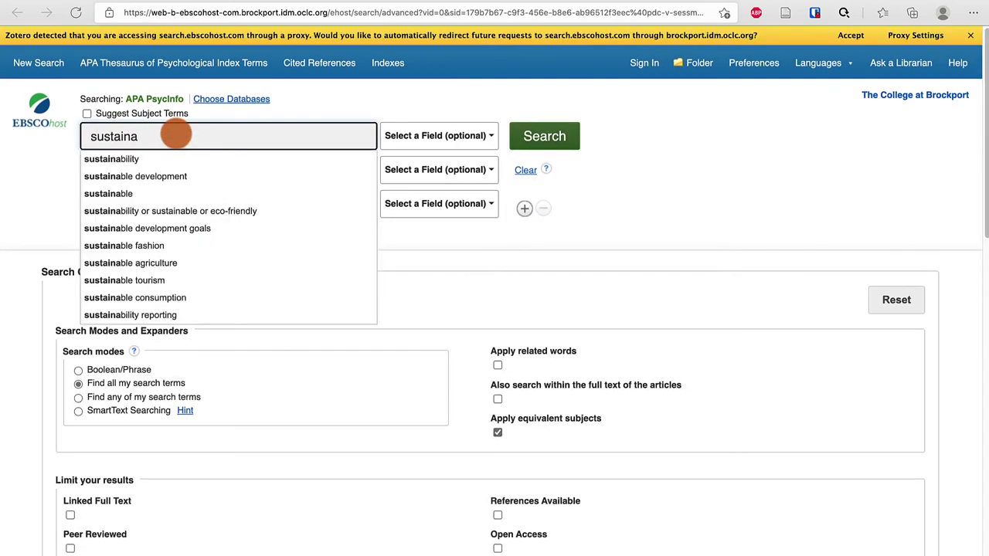
click(188, 159)
click(183, 173)
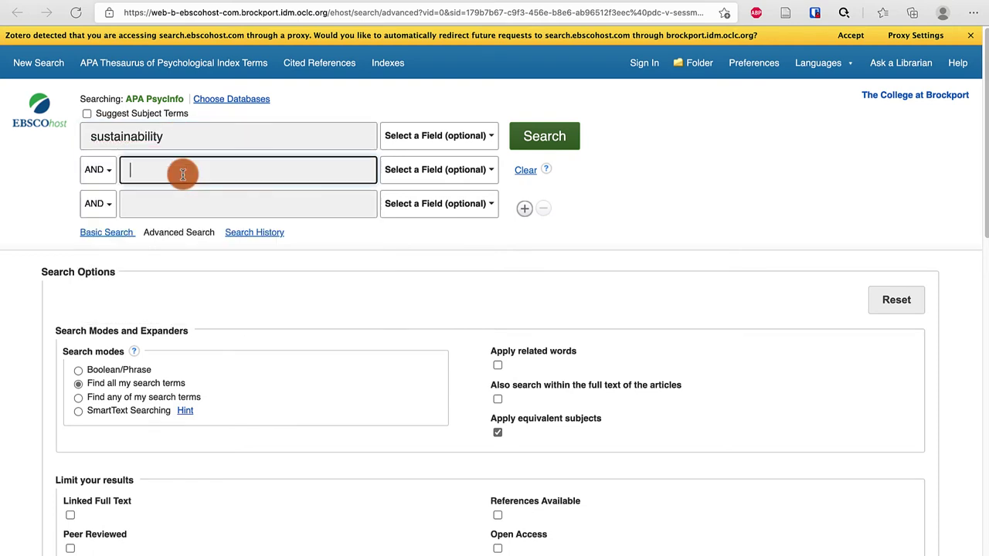
text(libraries)
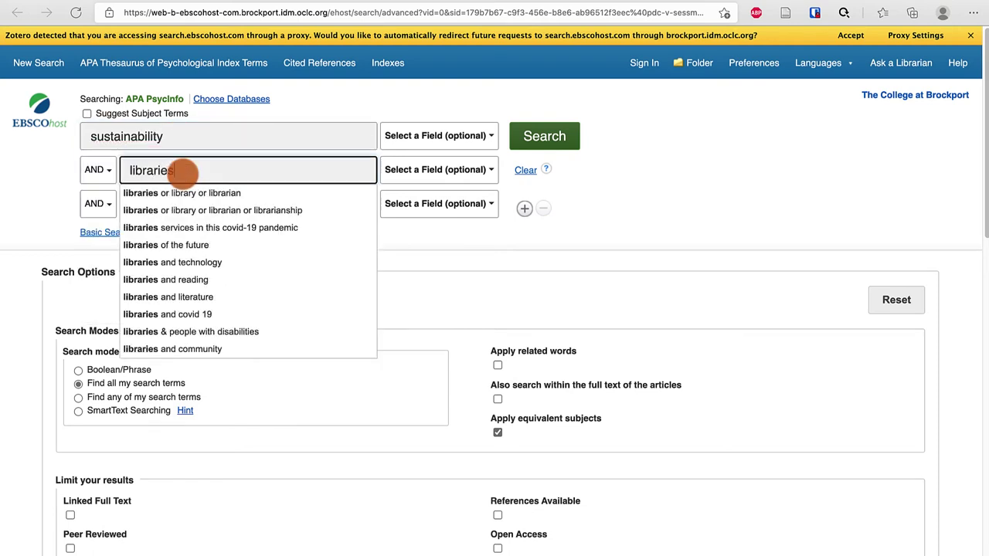
click(654, 206)
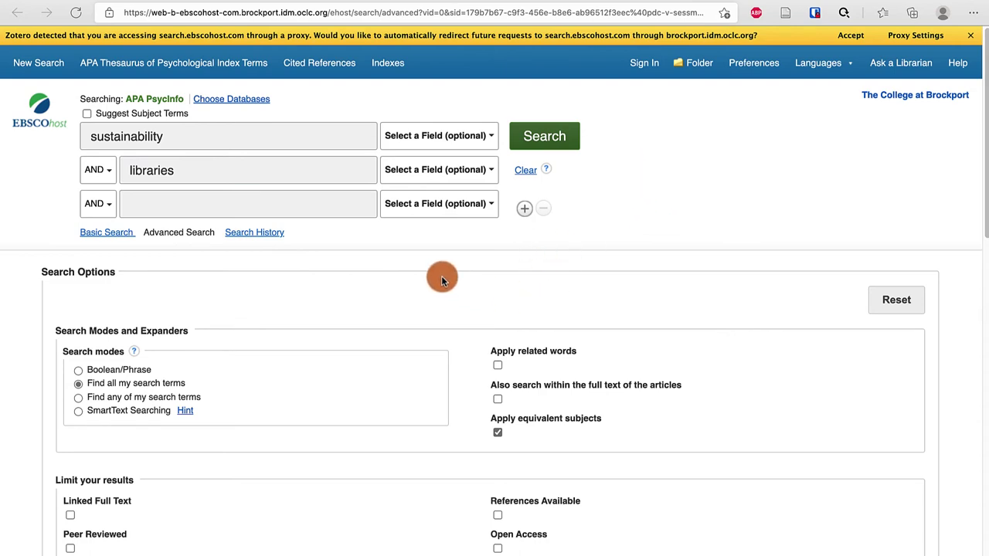
- Check Peer Reviewed and English, and set the publication start year to 2011
scroll(441, 276, down, 2)
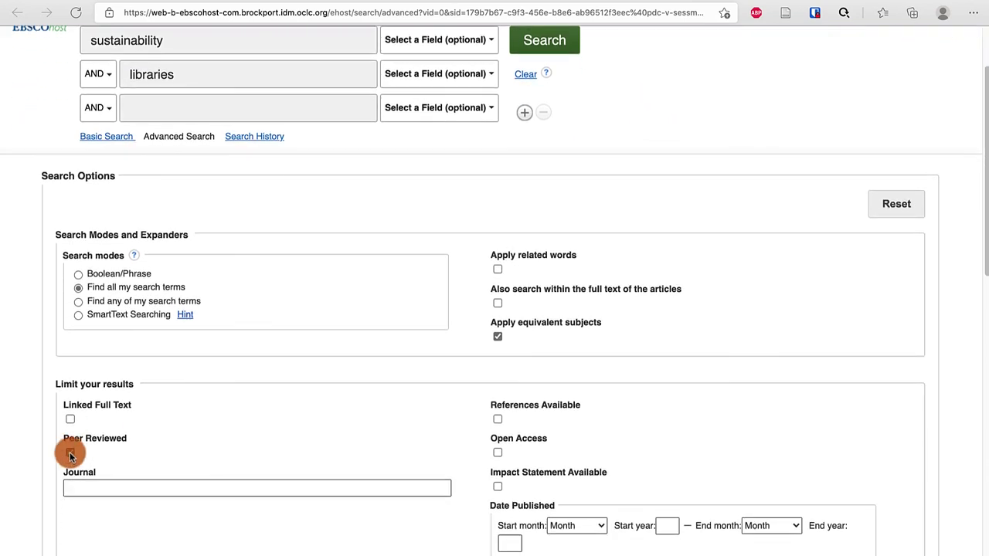
click(69, 454)
scroll(214, 455, down, 4)
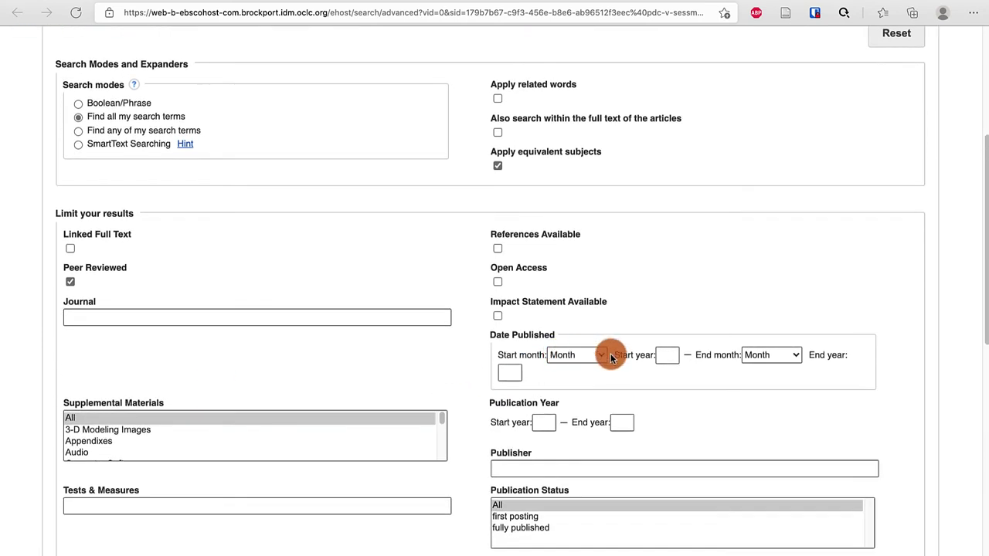
click(661, 358)
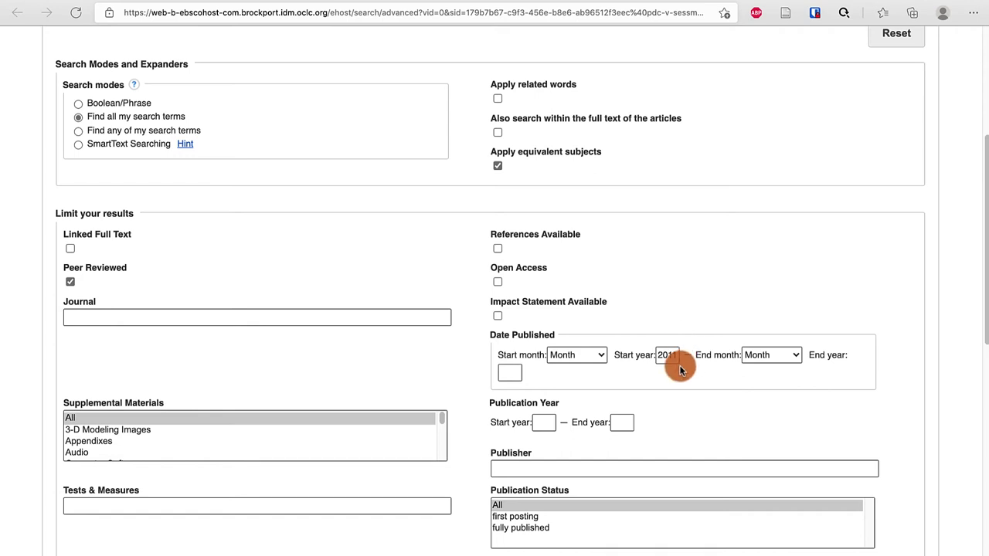
scroll(679, 369, down, 5)
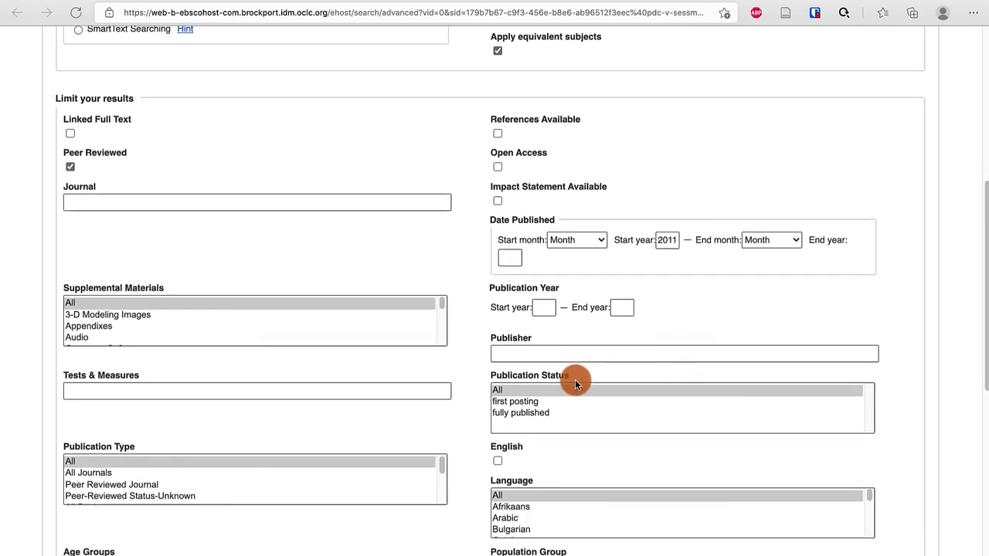
scroll(448, 448, down, 3)
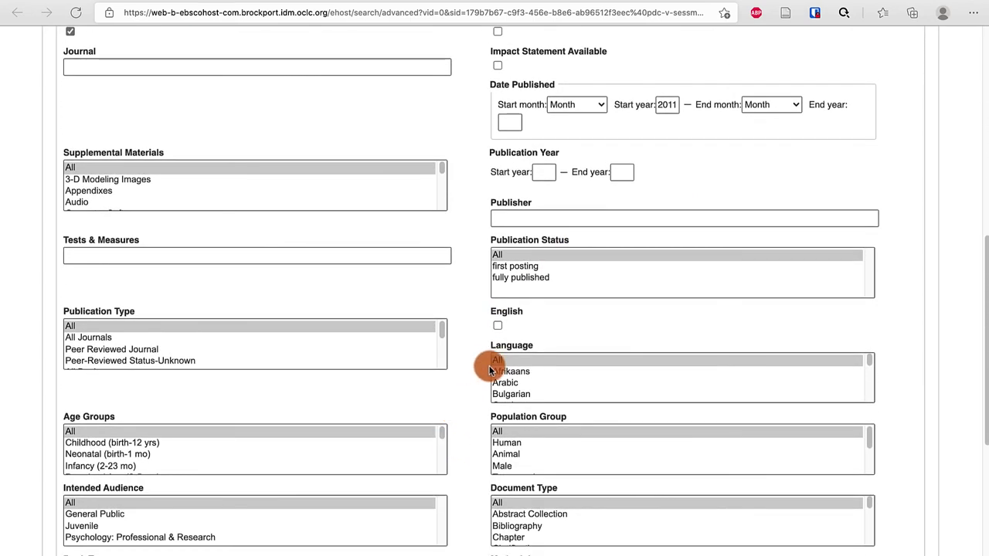
scroll(502, 374, down, 1)
scroll(508, 377, down, 1)
click(498, 326)
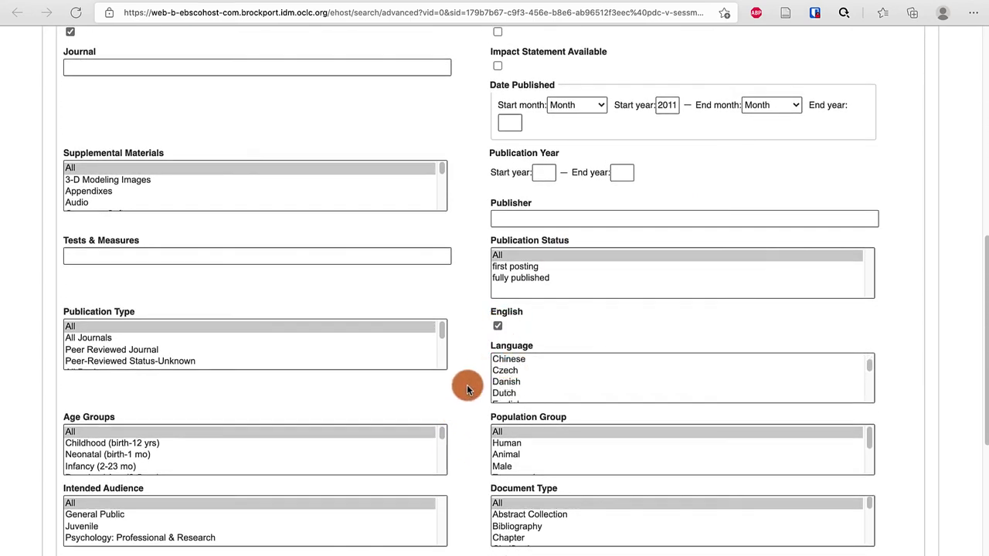
scroll(467, 388, down, 4)
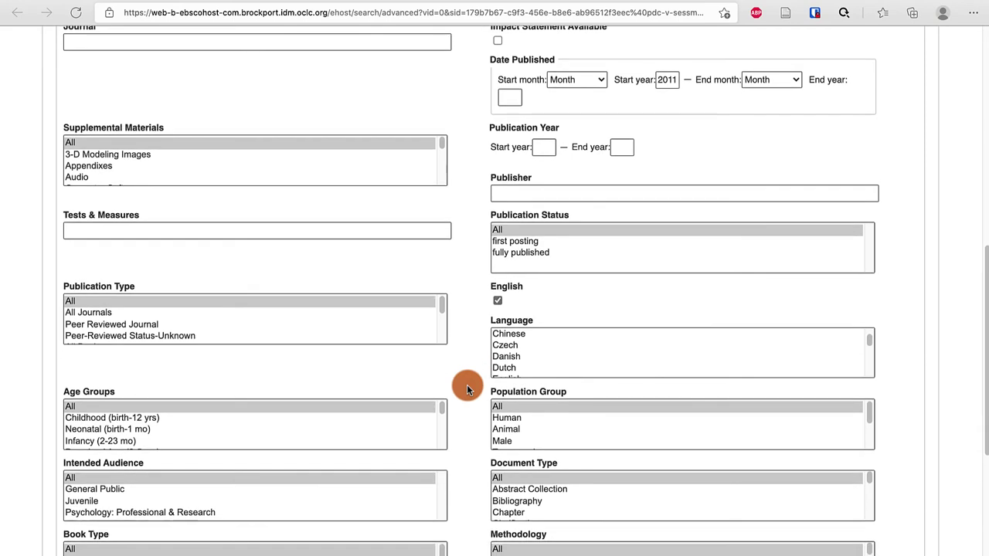
scroll(466, 389, down, 3)
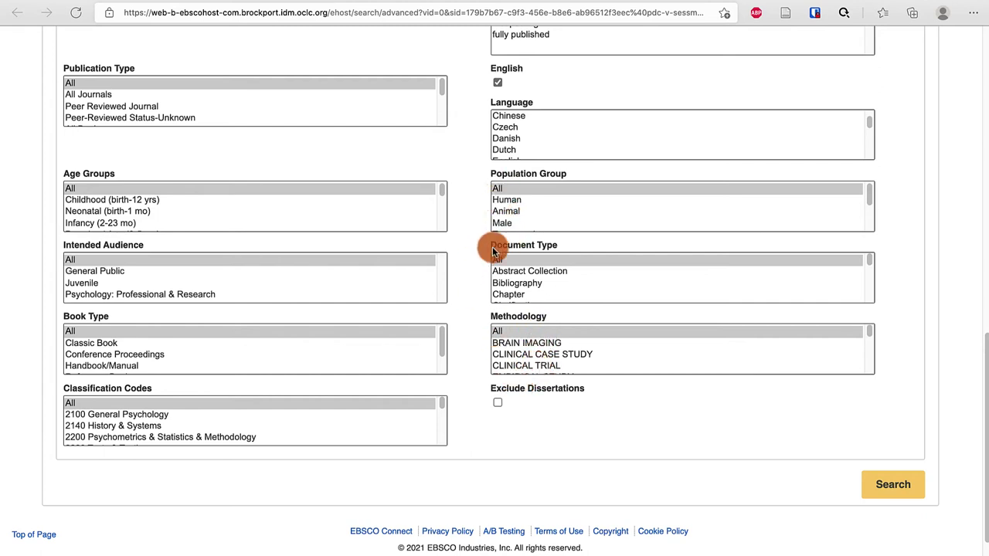
- Run the search and open Search for Full-Text on result 2, the Tagore article
click(875, 475)
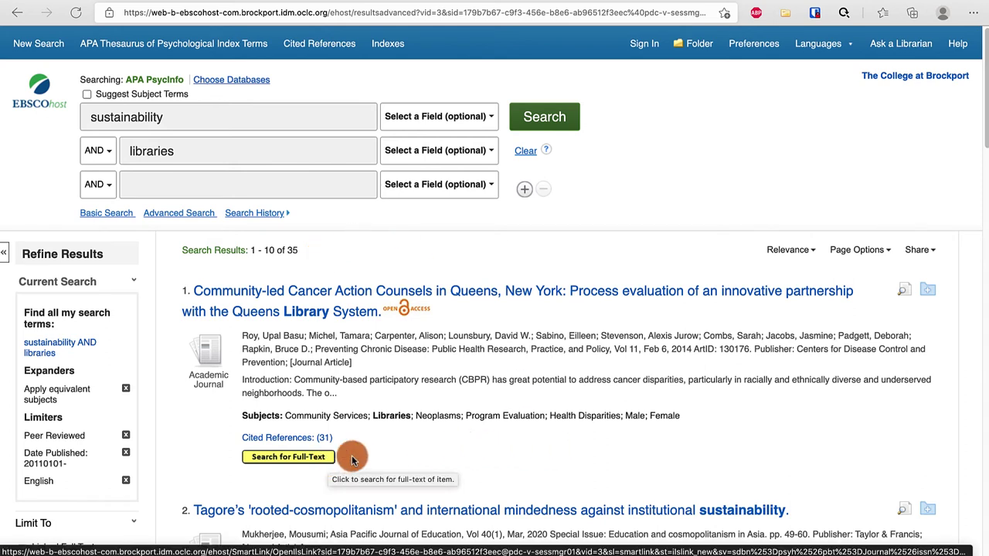
scroll(352, 458, down, 5)
scroll(352, 457, down, 2)
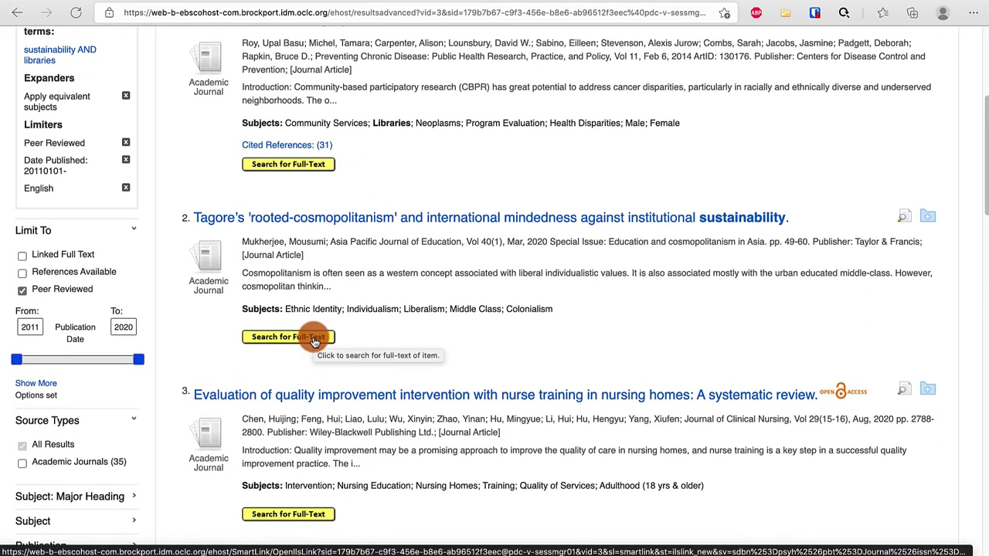
click(313, 339)
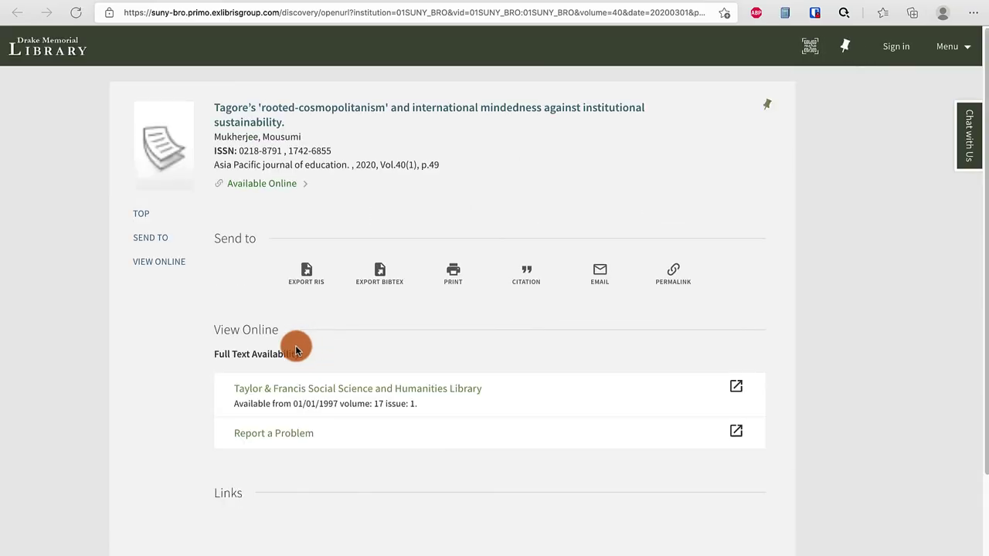
- Open the Tagore article at Taylor & Francis and view its PDF
click(323, 390)
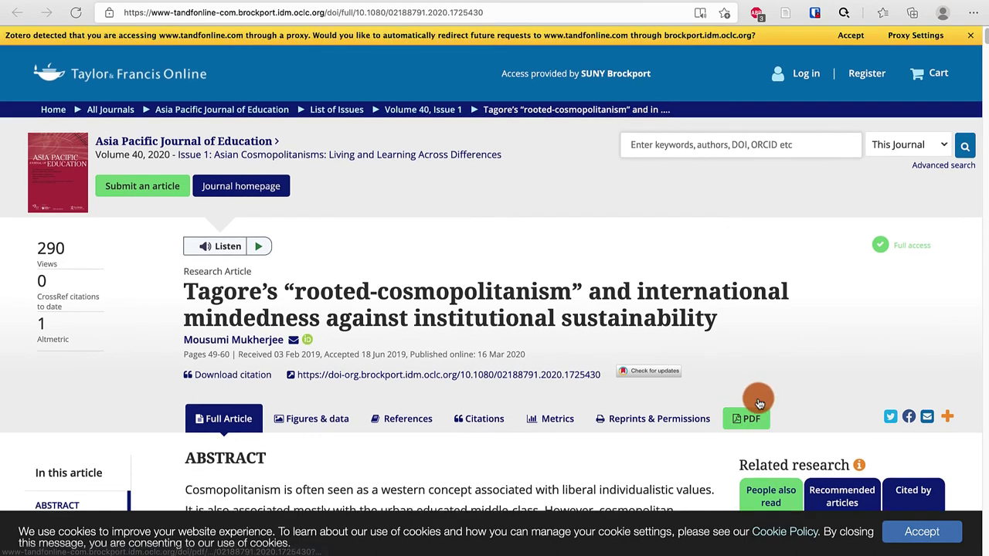
click(757, 416)
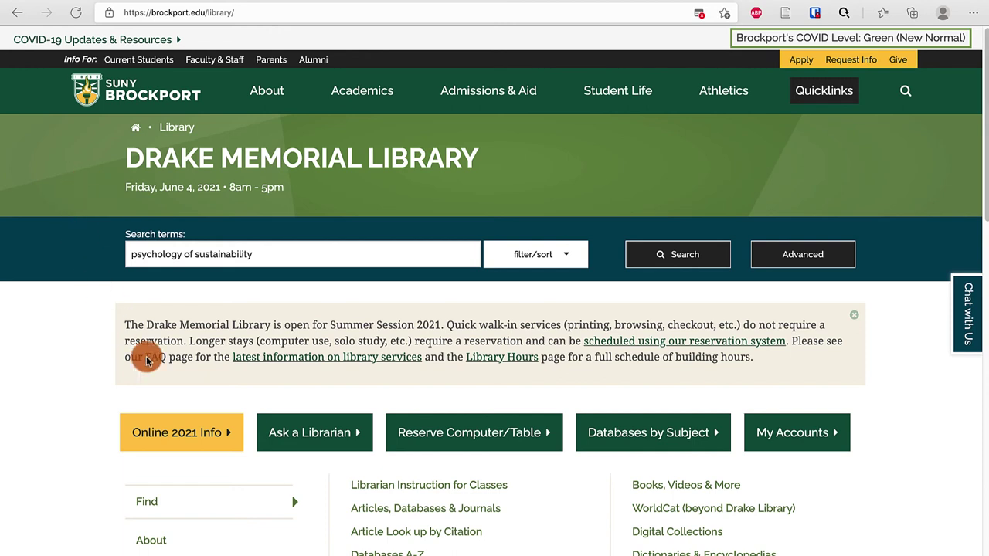
- On the Ask a Librarian page, enter your name and e-mail, and ask 'Hi from a video recording!'
click(329, 441)
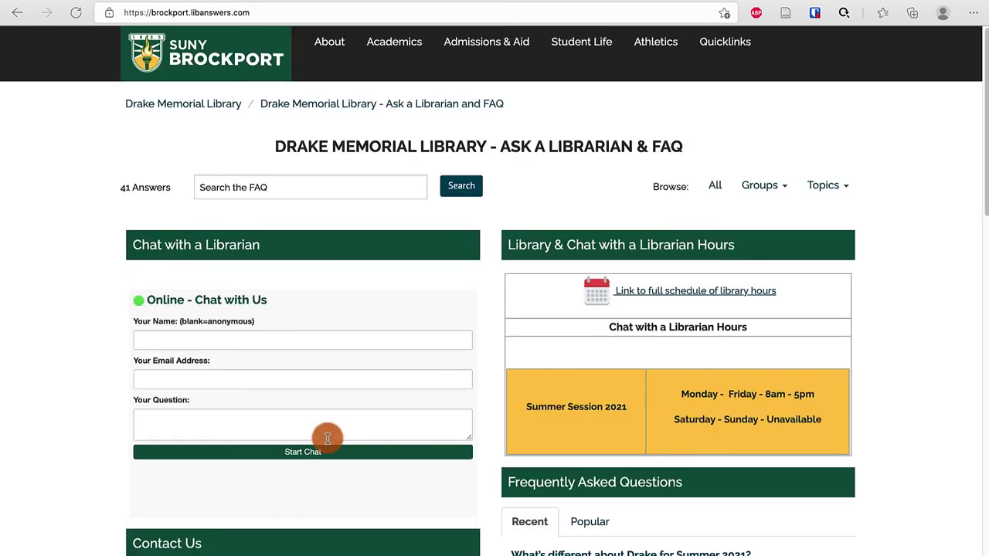
click(279, 334)
text(Logan)
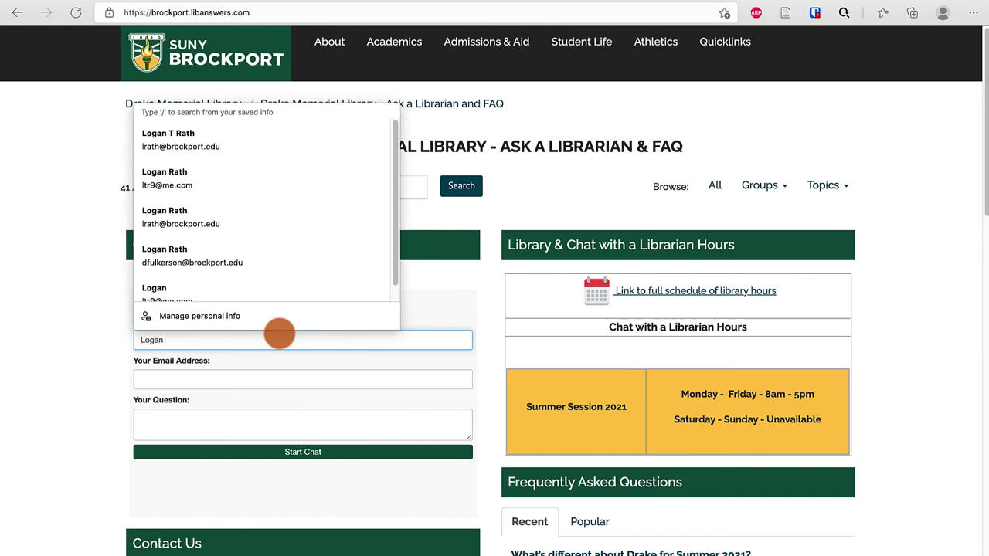
key(Tab)
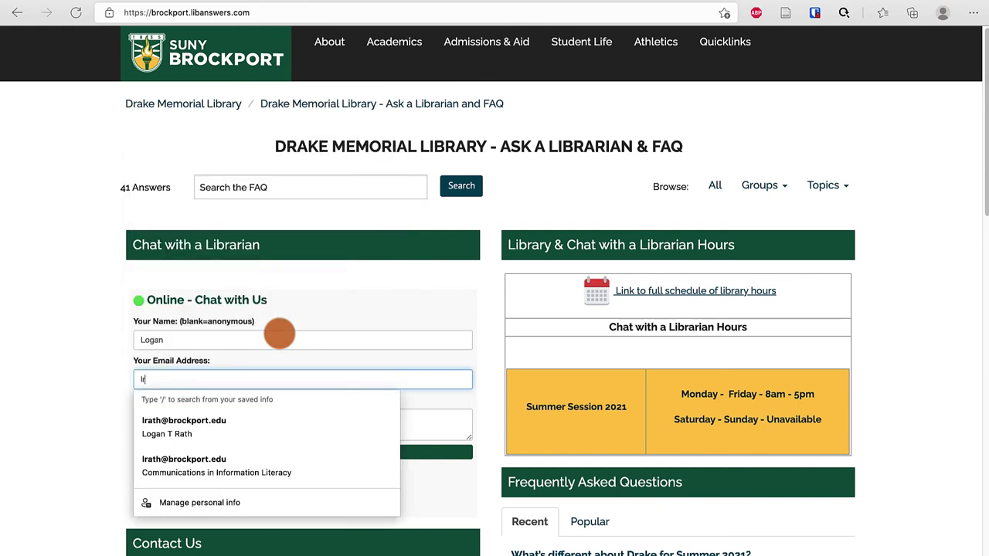
key(Tab)
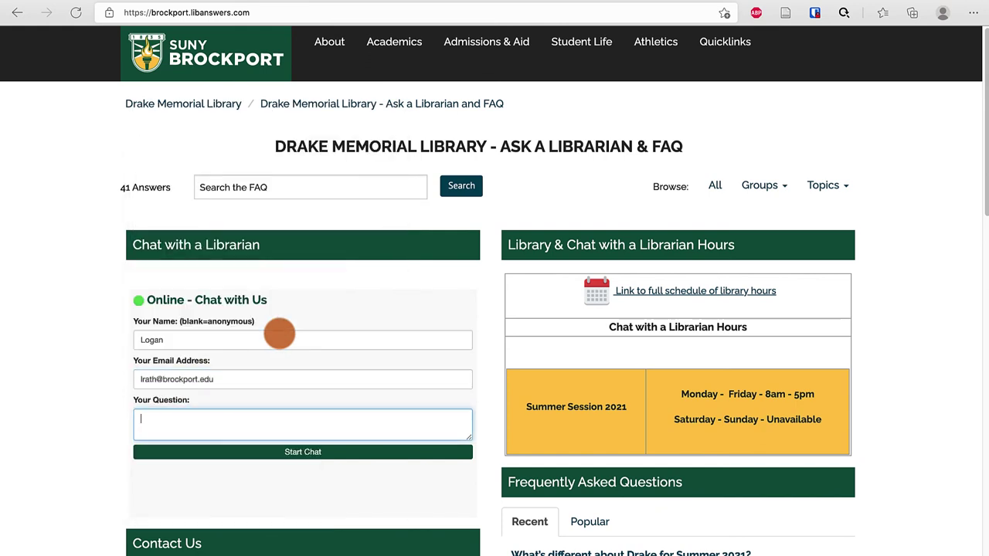
text(Hi from a video recording!)
- Start the librarian chat, reply 'Thanks!' after the welcome, then end the session
click(308, 452)
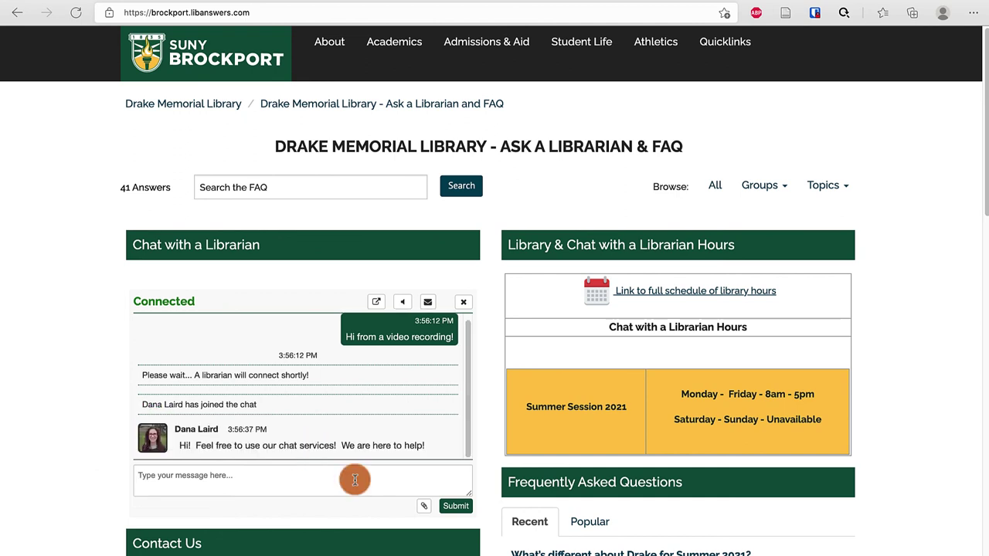
text(Thanks!)
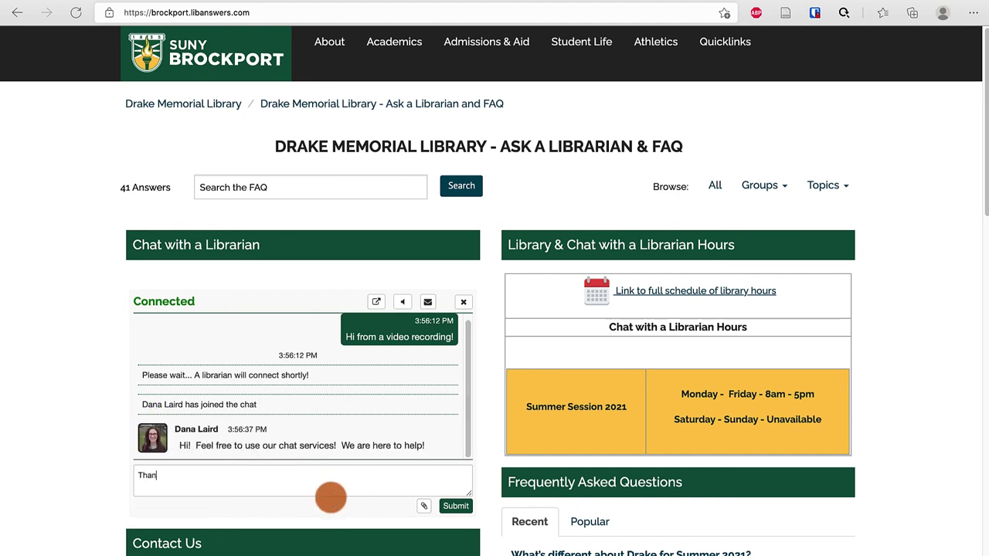
click(454, 506)
click(463, 309)
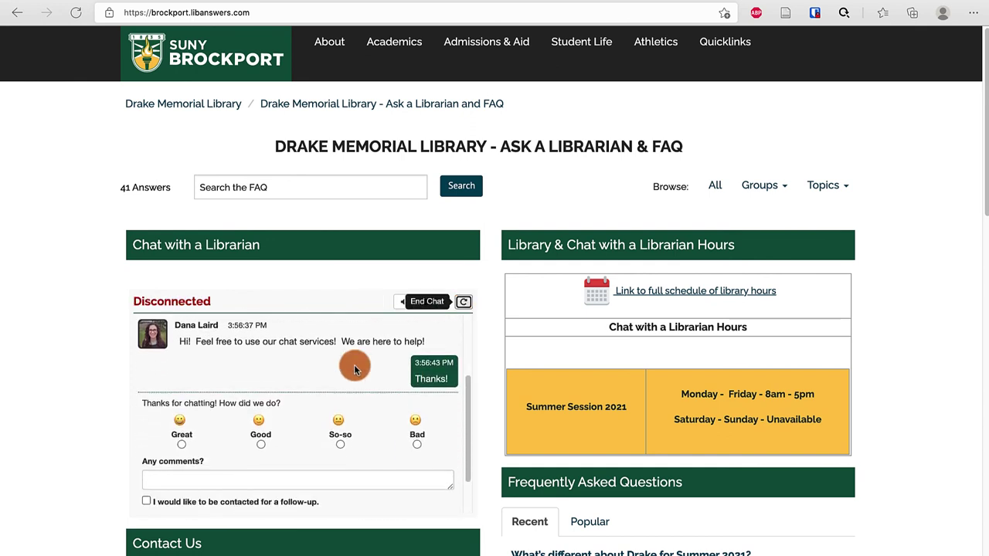